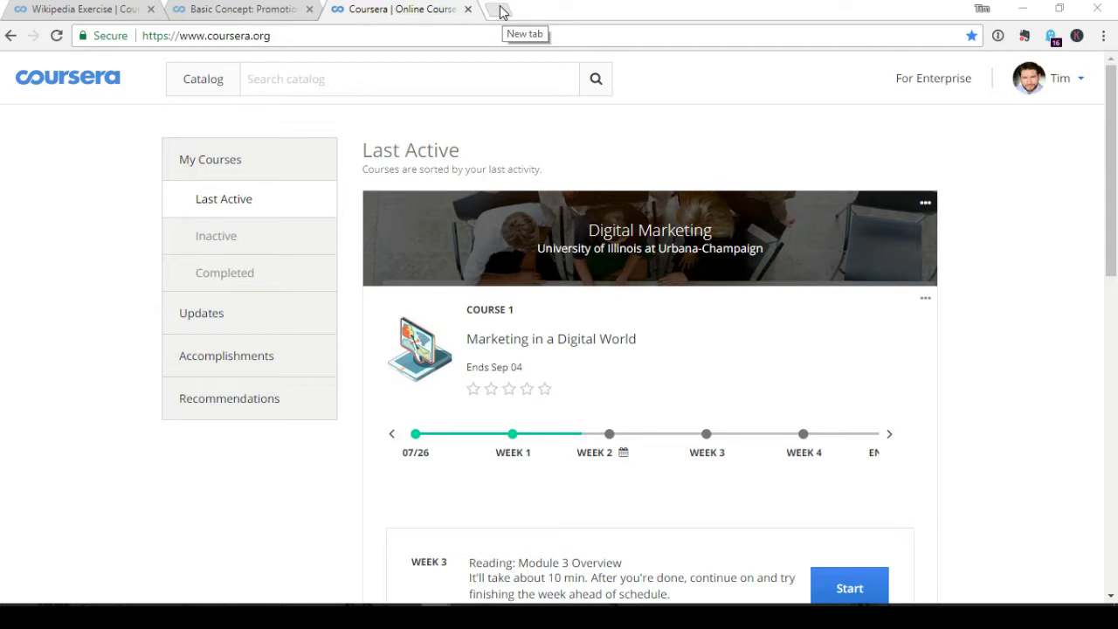
Open a new browser tab beside the Coursera Digital Marketing dashboard
{"action": "left_click", "coordinate": [502, 10]}
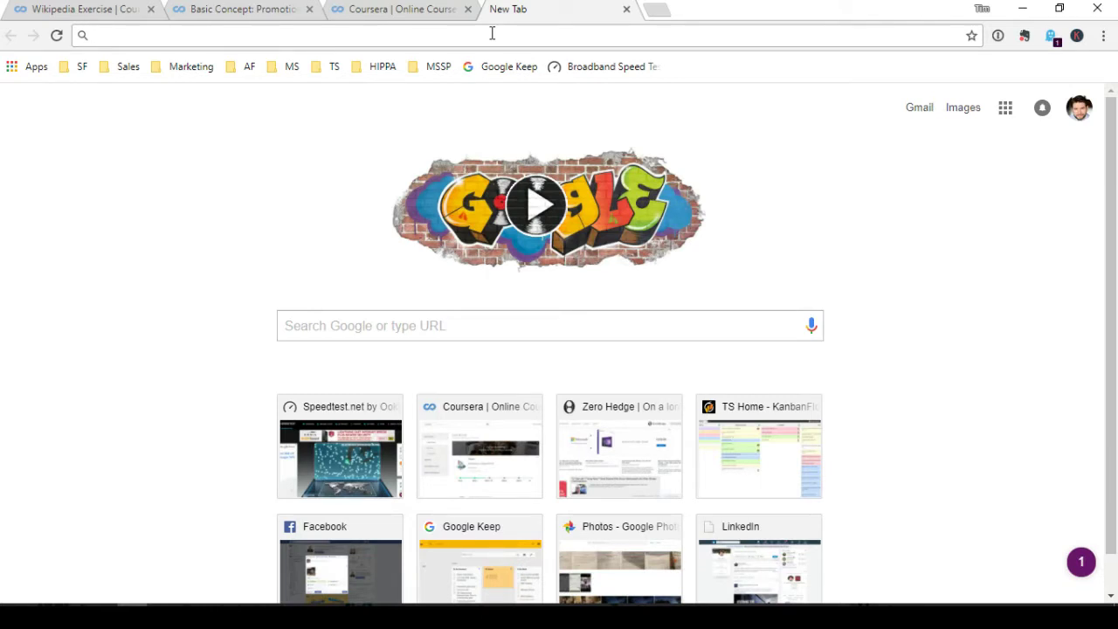
Go to wikipedia.org, open the English Wikipedia Main Page and focus its search box
{"action": "type", "text": "wikipedia.org"}
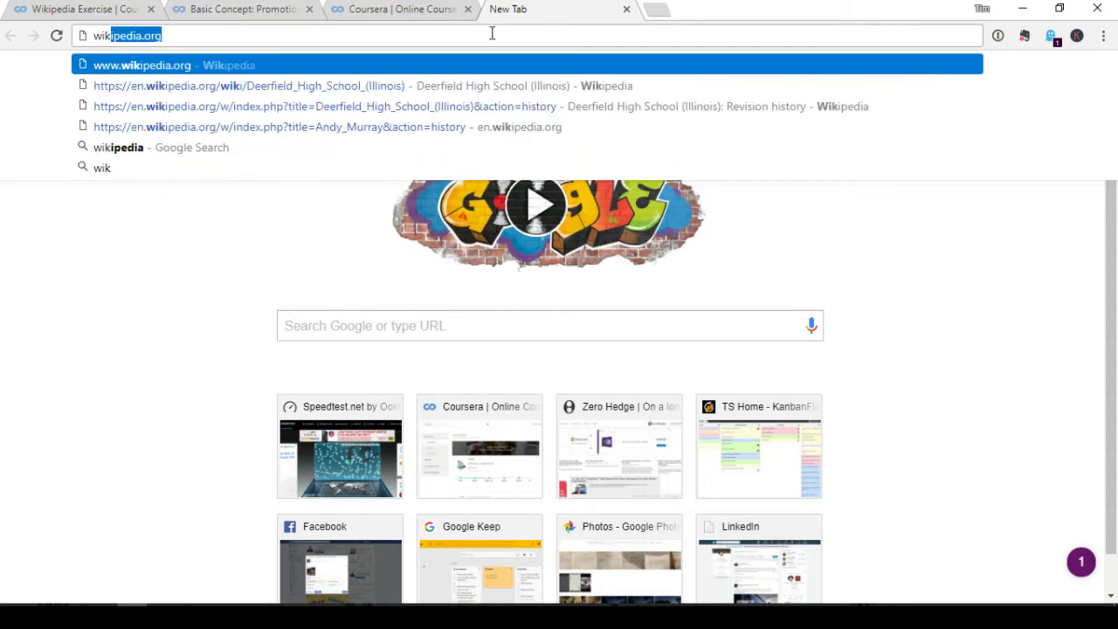
{"action": "key", "text": "Return"}
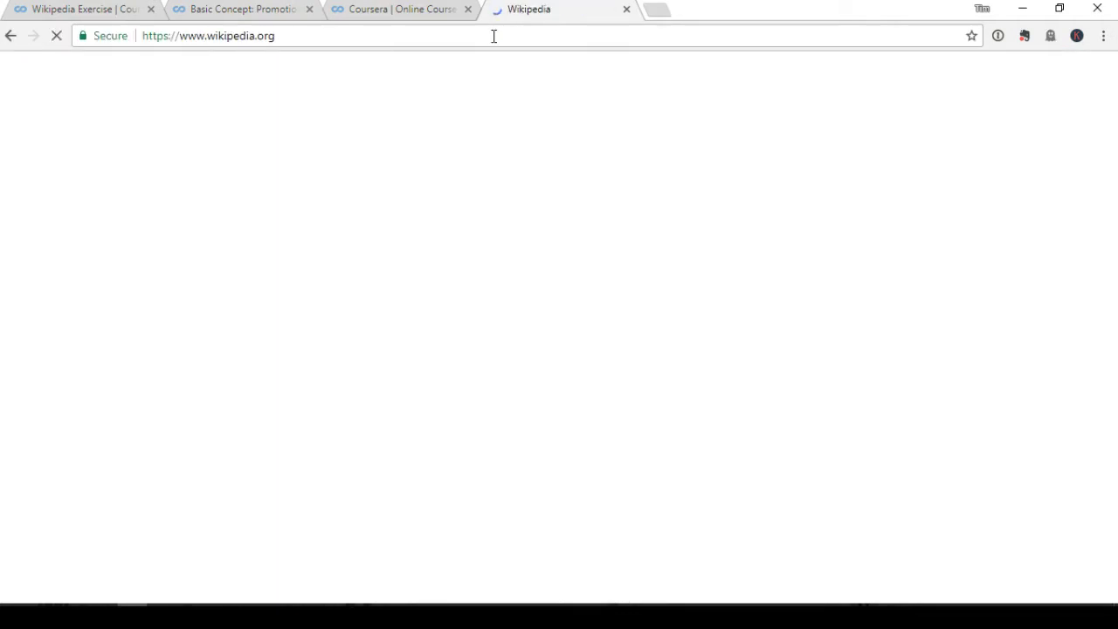
{"action": "left_click", "coordinate": [444, 165]}
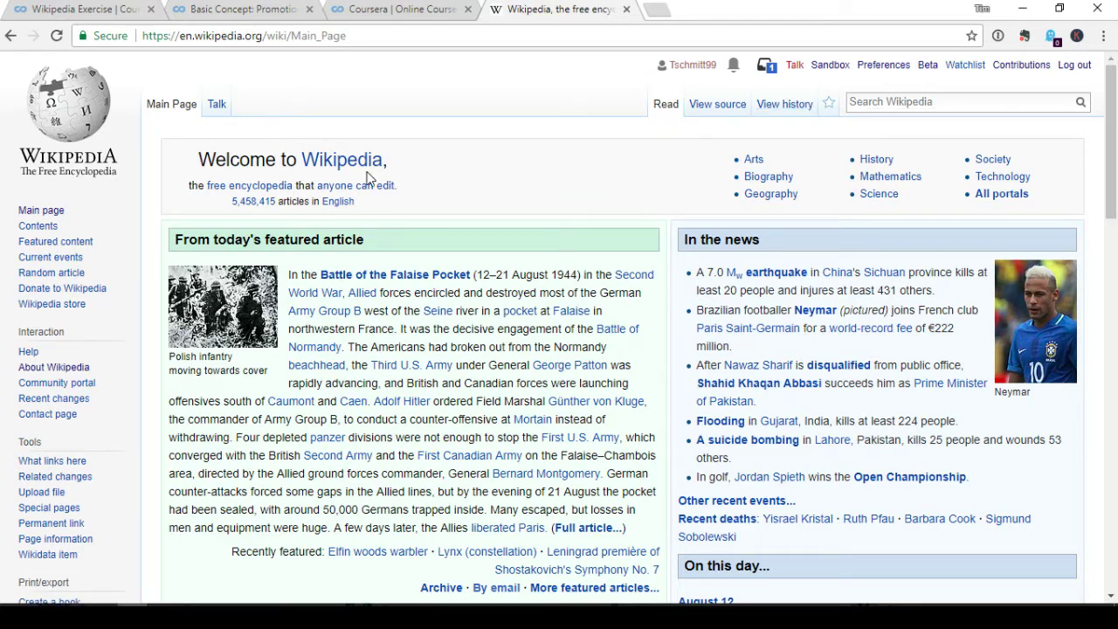
{"action": "left_click", "coordinate": [895, 102]}
Search 'deerfield', open Deerfield High School (Illinois), and scroll to Notable alumni
{"action": "type", "text": "deerfield"}
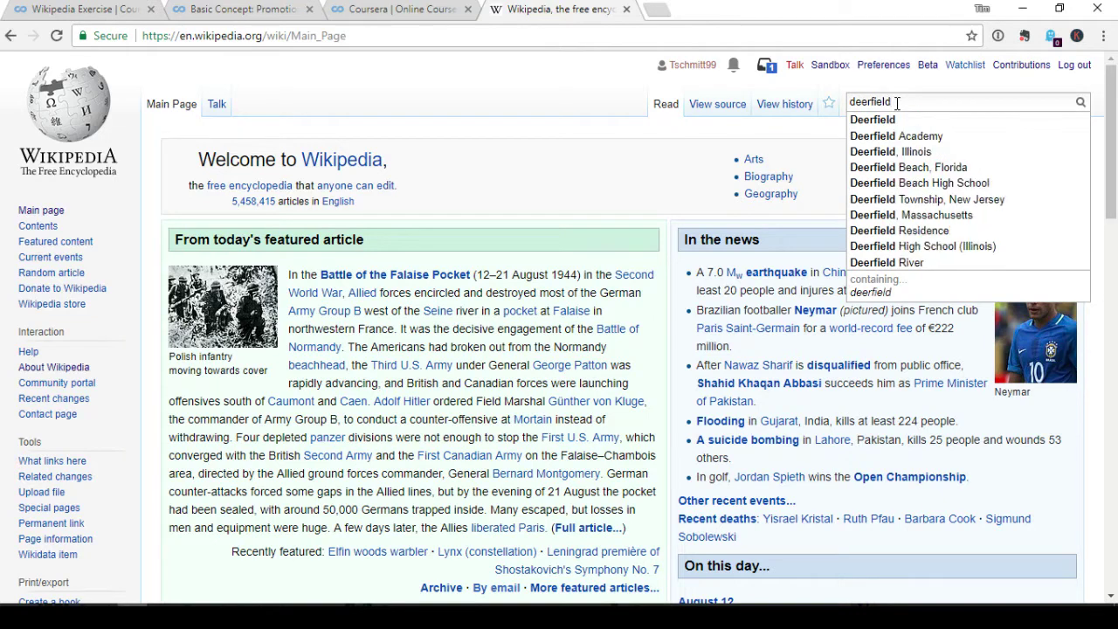
{"action": "key", "text": "Down"}
{"action": "key", "text": "Down"}
{"action": "key", "text": "Down"}
{"action": "key", "text": "Down"}
{"action": "key", "text": "Down"}
{"action": "key", "text": "Down"}
{"action": "key", "text": "Down"}
{"action": "key", "text": "Down"}
{"action": "key", "text": "Down"}
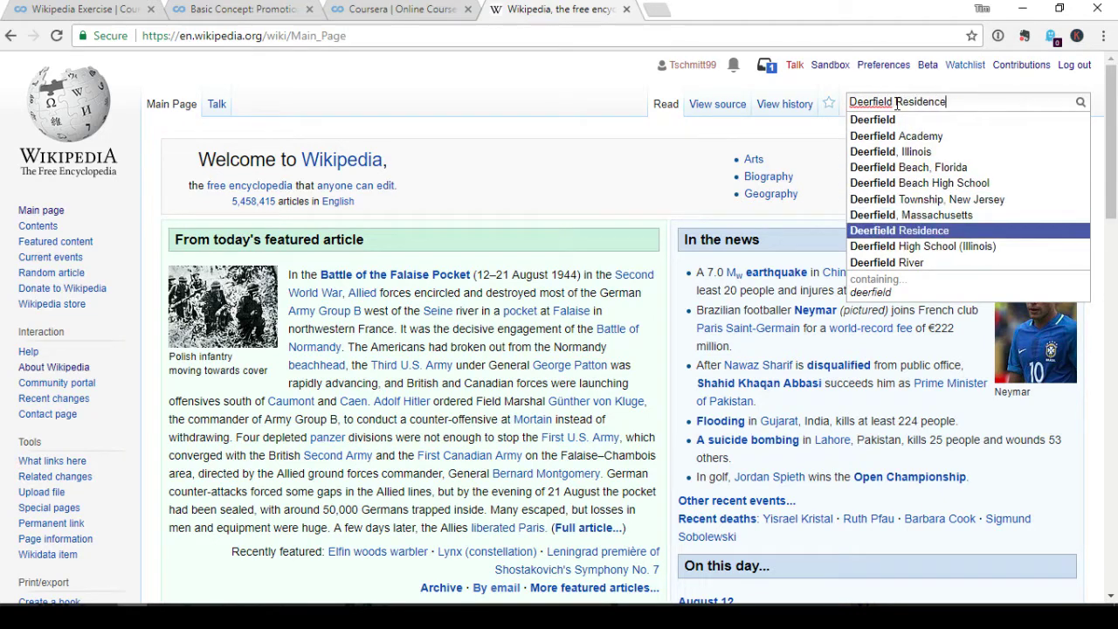
{"action": "key", "text": "Return"}
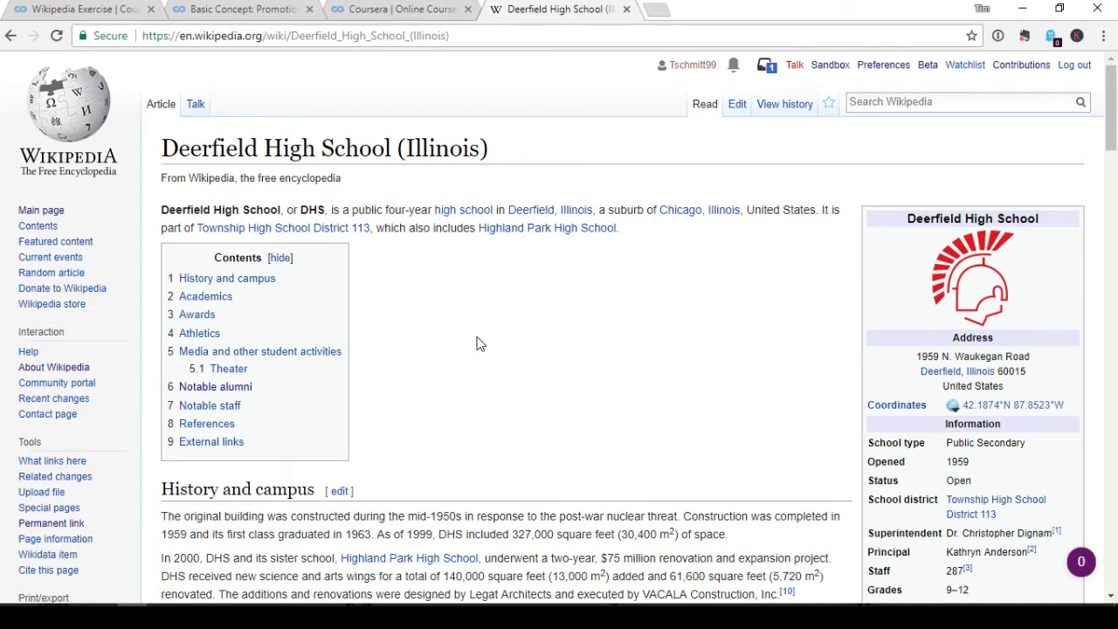
{"action": "scroll", "coordinate": [440, 364], "scroll_direction": "down", "scroll_amount": 1}
{"action": "scroll", "coordinate": [441, 364], "scroll_direction": "down", "scroll_amount": 20}
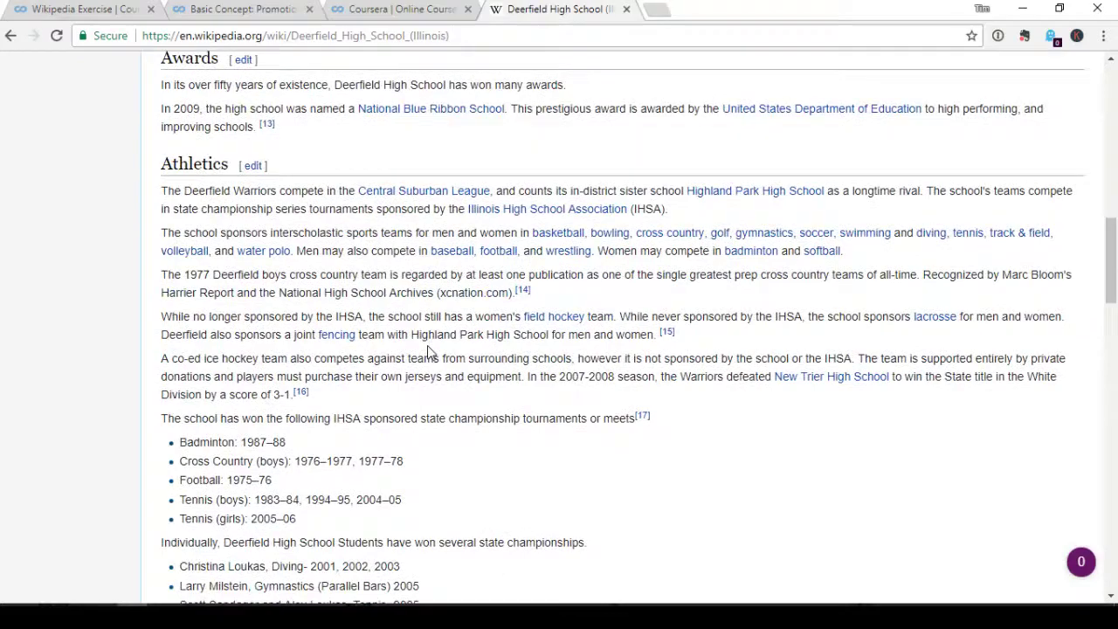
{"action": "scroll", "coordinate": [428, 353], "scroll_direction": "down", "scroll_amount": 8}
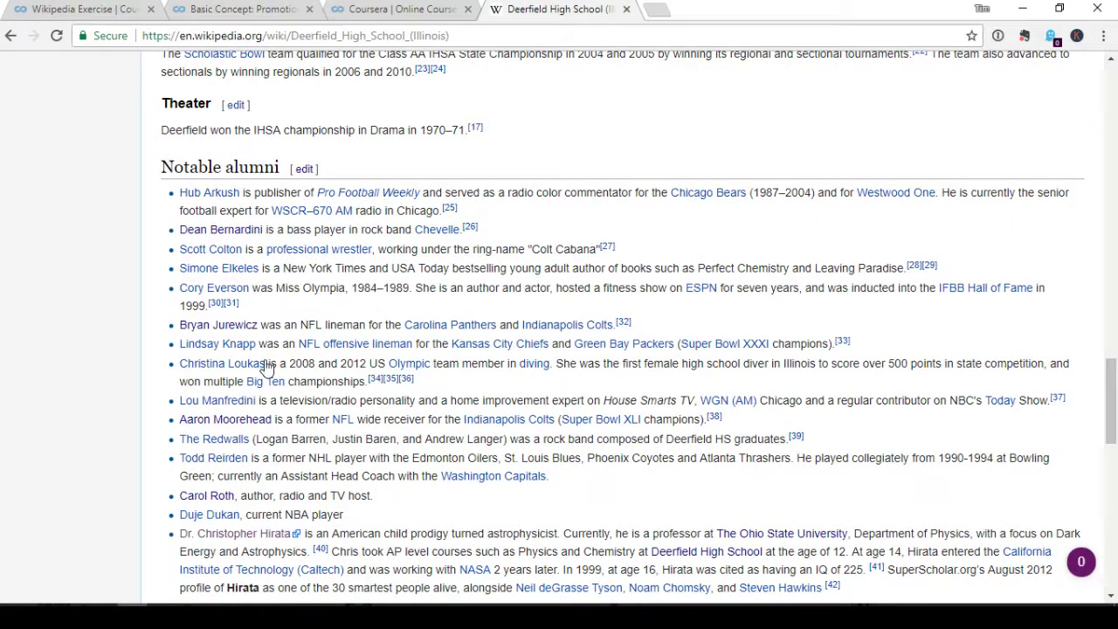
{"action": "scroll", "coordinate": [267, 367], "scroll_direction": "down", "scroll_amount": 3}
{"action": "scroll", "coordinate": [274, 194], "scroll_direction": "up", "scroll_amount": 2}
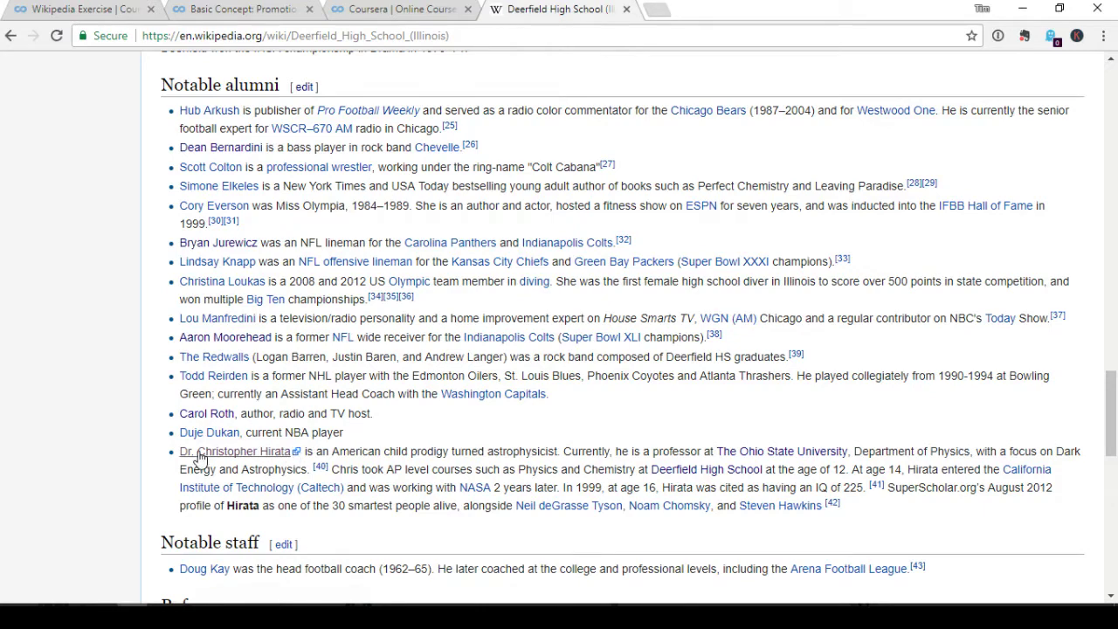
{"action": "left_click_drag", "start_coordinate": [180, 451], "coordinate": [847, 514]}
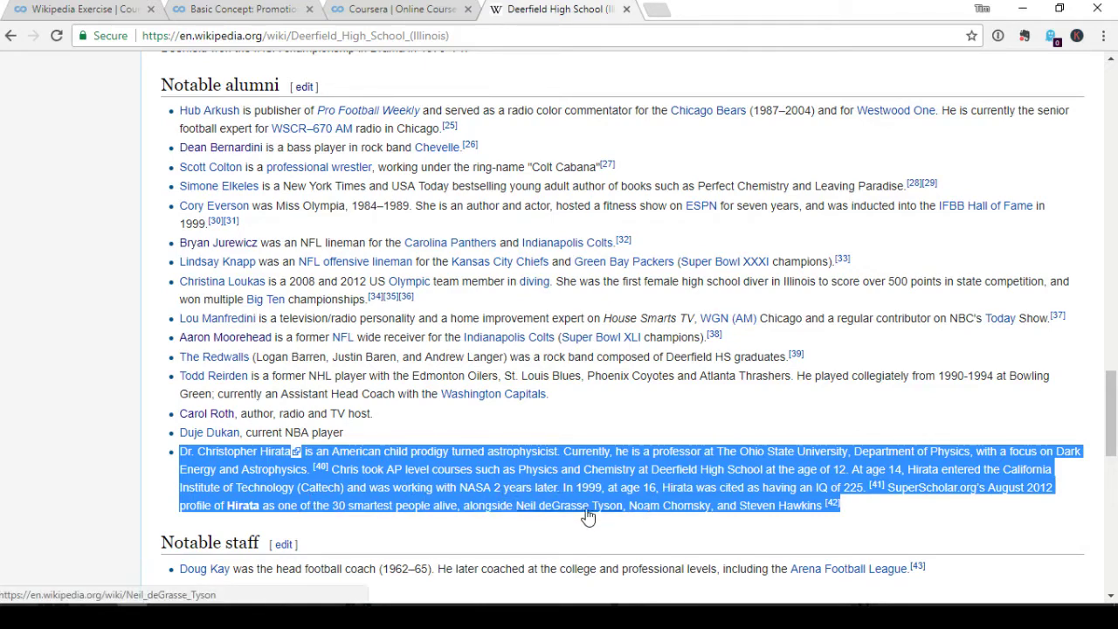
{"action": "left_click", "coordinate": [832, 488]}
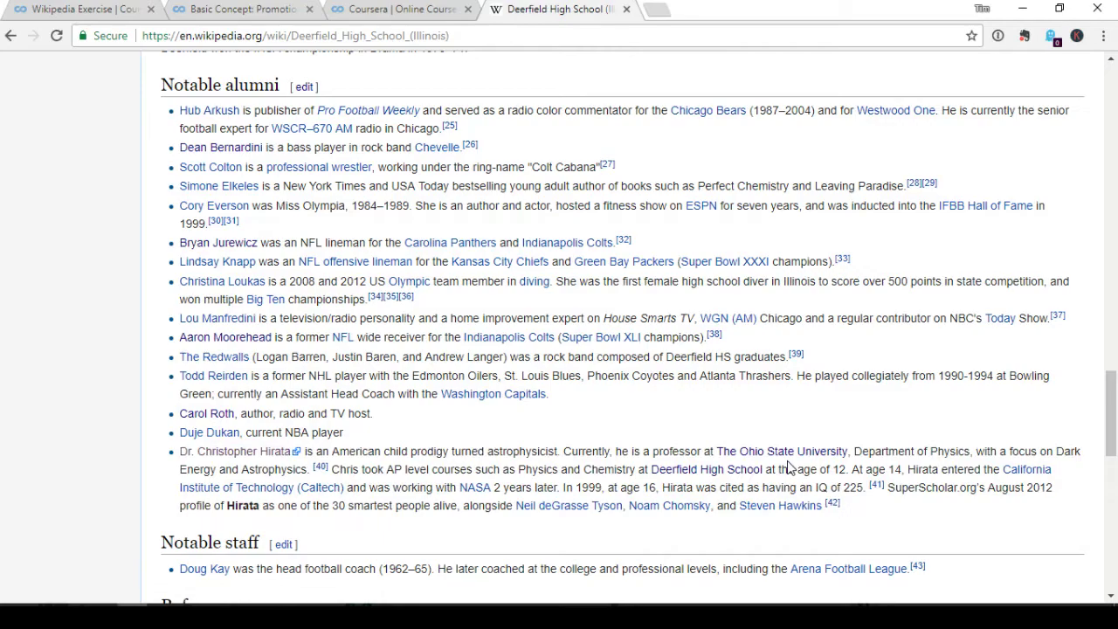
{"action": "scroll", "coordinate": [639, 379], "scroll_direction": "up", "scroll_amount": 15}
{"action": "scroll", "coordinate": [741, 276], "scroll_direction": "up", "scroll_amount": 8}
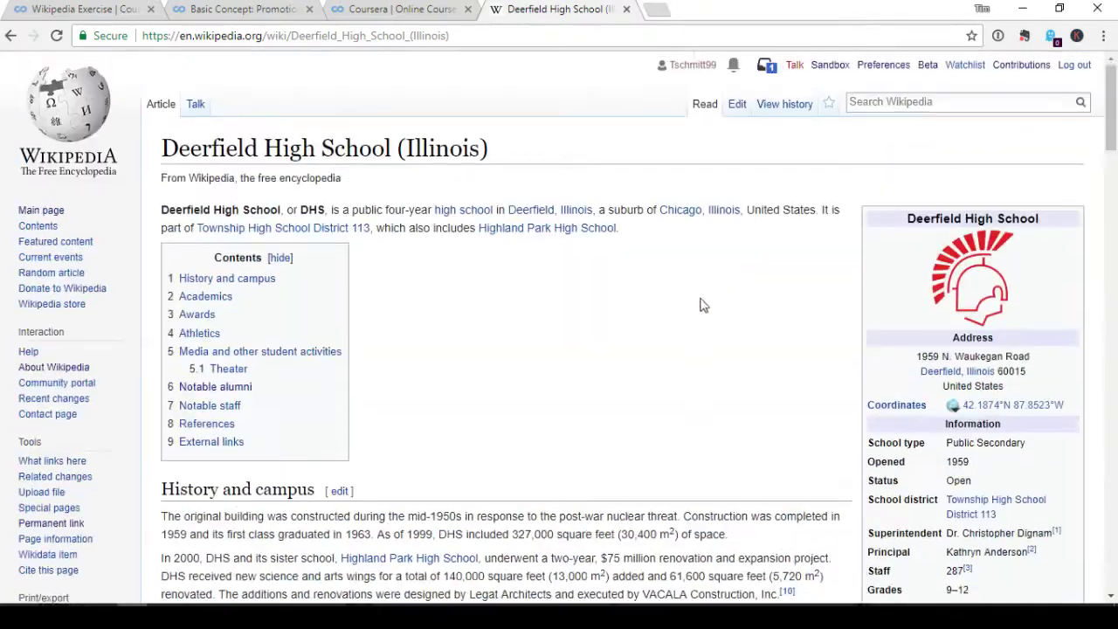
Open the Deerfield High School article in the wikitext source editor
{"action": "left_click", "coordinate": [738, 107]}
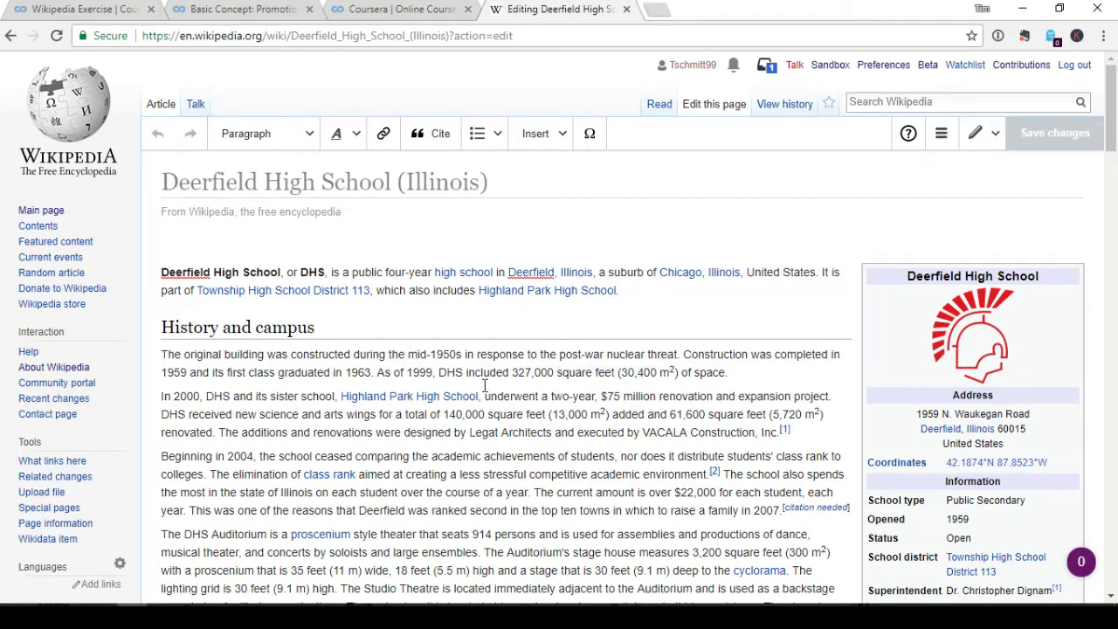
{"action": "left_click", "coordinate": [987, 133]}
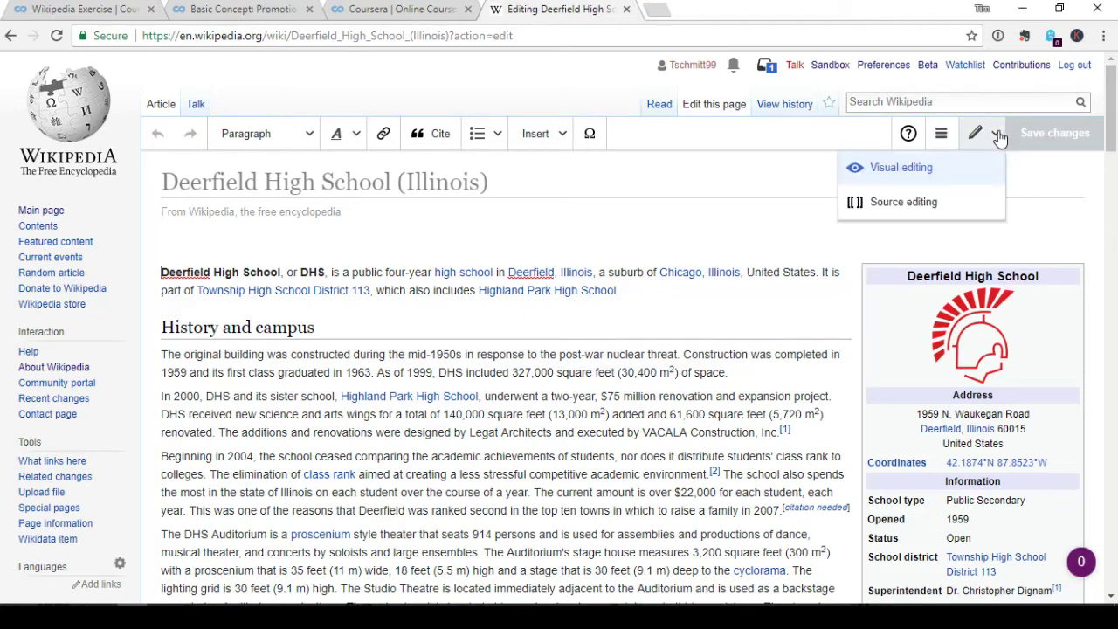
{"action": "left_click", "coordinate": [914, 208]}
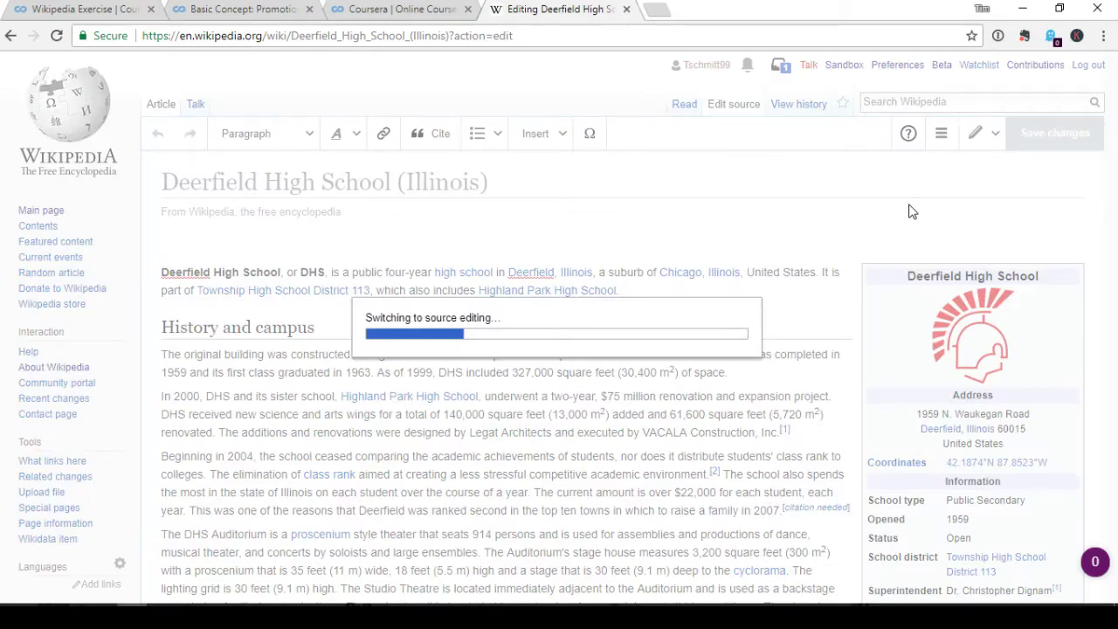
{"action": "scroll", "coordinate": [349, 302], "scroll_direction": "down", "scroll_amount": 7}
{"action": "scroll", "coordinate": [360, 319], "scroll_direction": "down", "scroll_amount": 15}
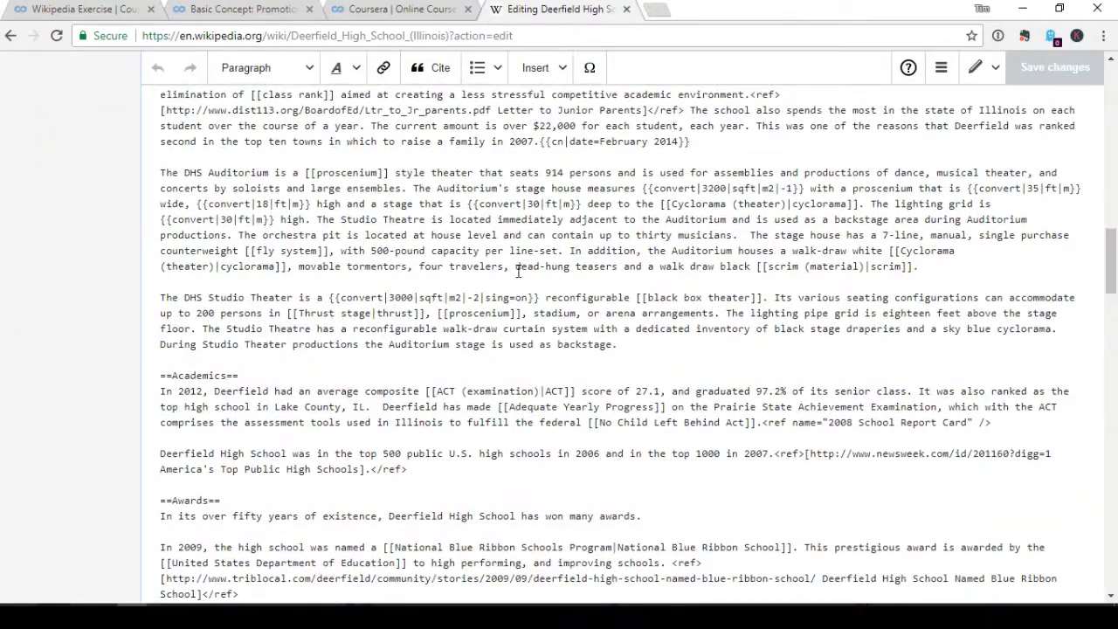
{"action": "scroll", "coordinate": [528, 288], "scroll_direction": "up", "scroll_amount": 12}
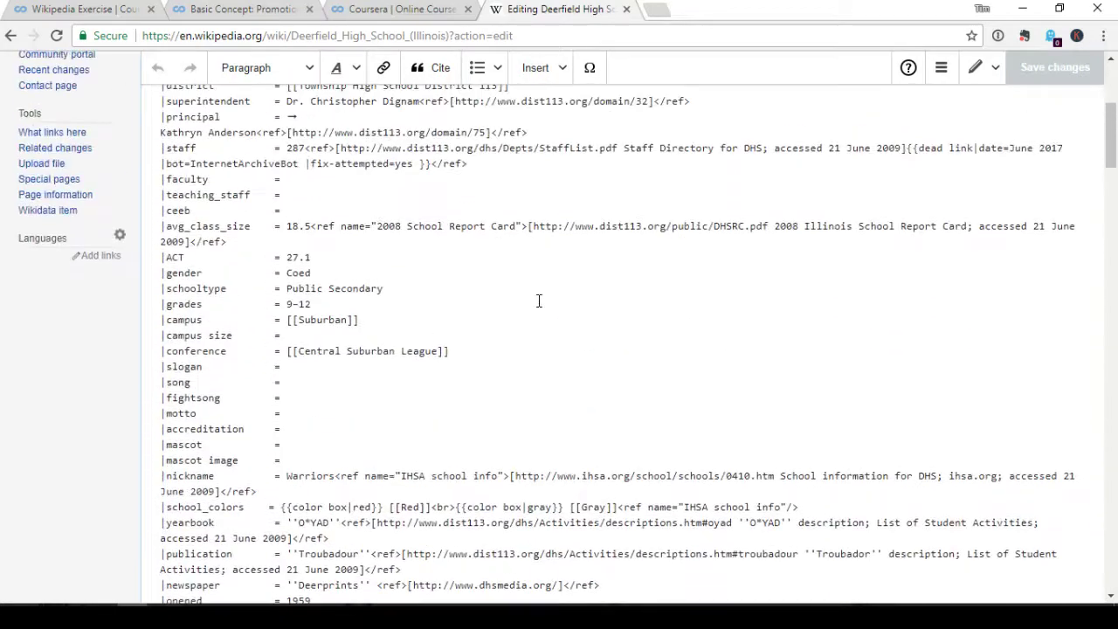
{"action": "scroll", "coordinate": [539, 300], "scroll_direction": "up", "scroll_amount": 6}
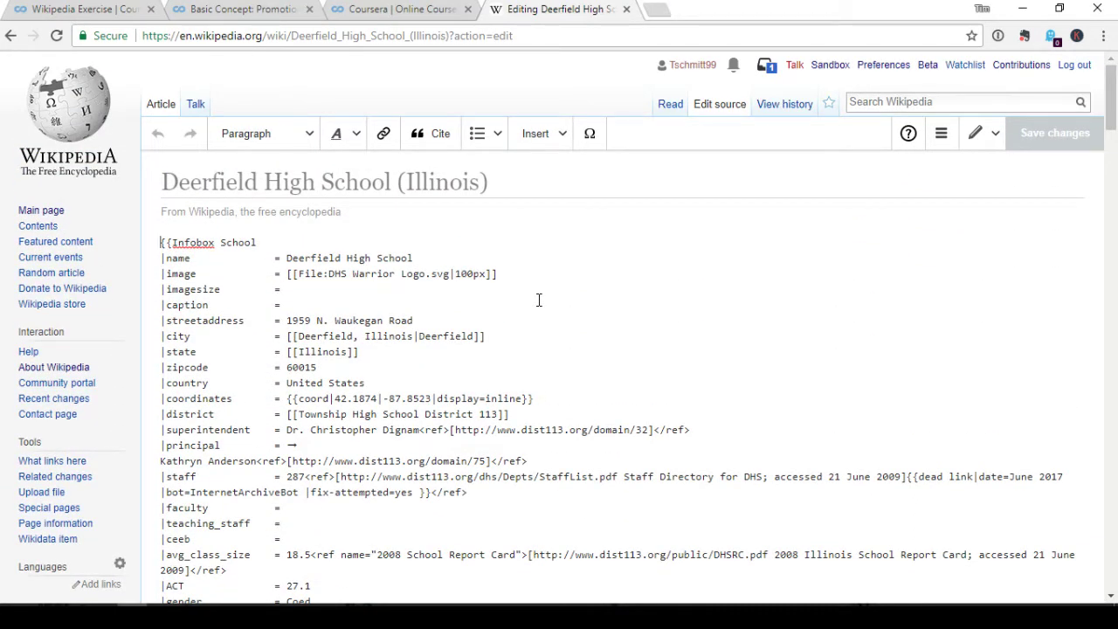
Convert the open article from source editing to visual editing
{"action": "scroll", "coordinate": [537, 295], "scroll_direction": "down", "scroll_amount": 2}
{"action": "scroll", "coordinate": [348, 227], "scroll_direction": "up", "scroll_amount": 2}
{"action": "scroll", "coordinate": [201, 384], "scroll_direction": "down", "scroll_amount": 5}
{"action": "scroll", "coordinate": [545, 292], "scroll_direction": "down", "scroll_amount": 1}
{"action": "scroll", "coordinate": [674, 239], "scroll_direction": "up", "scroll_amount": 6}
{"action": "left_click", "coordinate": [994, 137]}
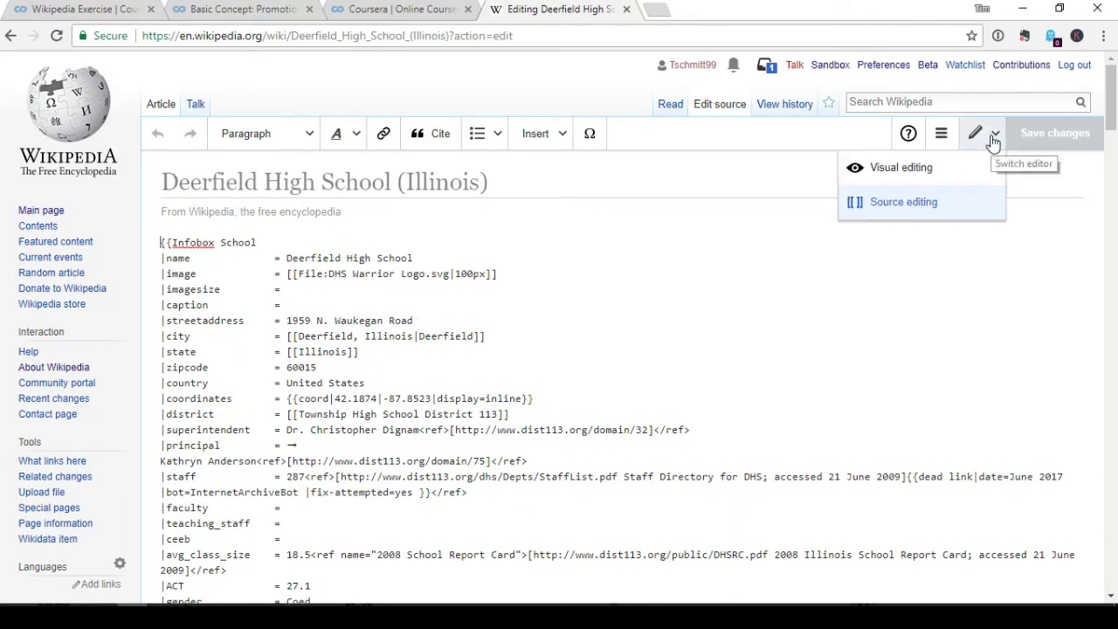
{"action": "left_click", "coordinate": [900, 173]}
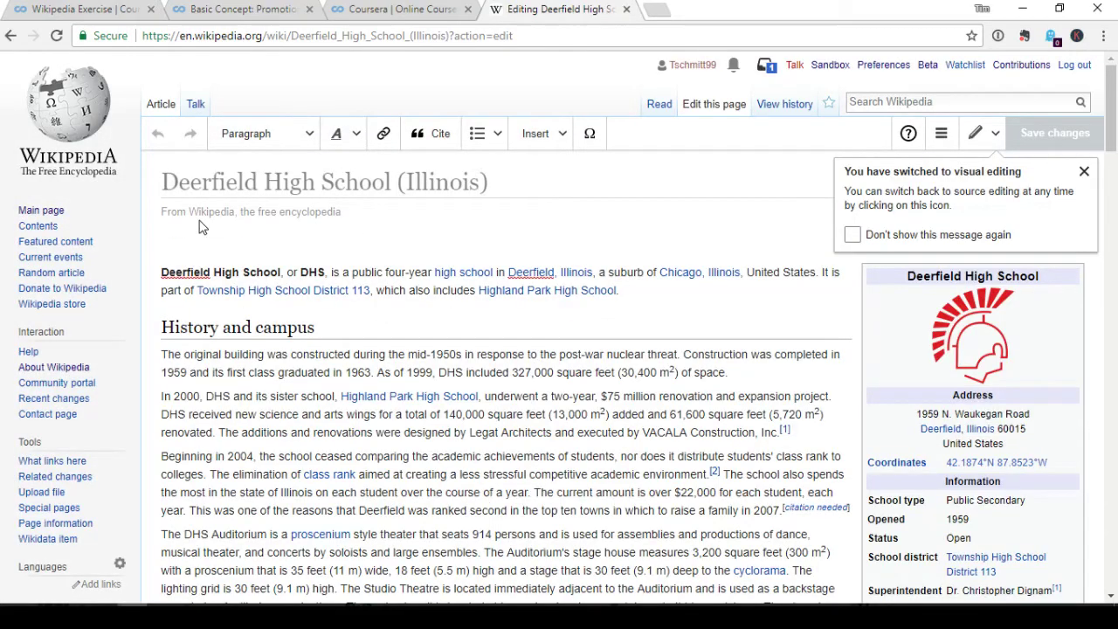
{"action": "scroll", "coordinate": [380, 306], "scroll_direction": "down", "scroll_amount": 10}
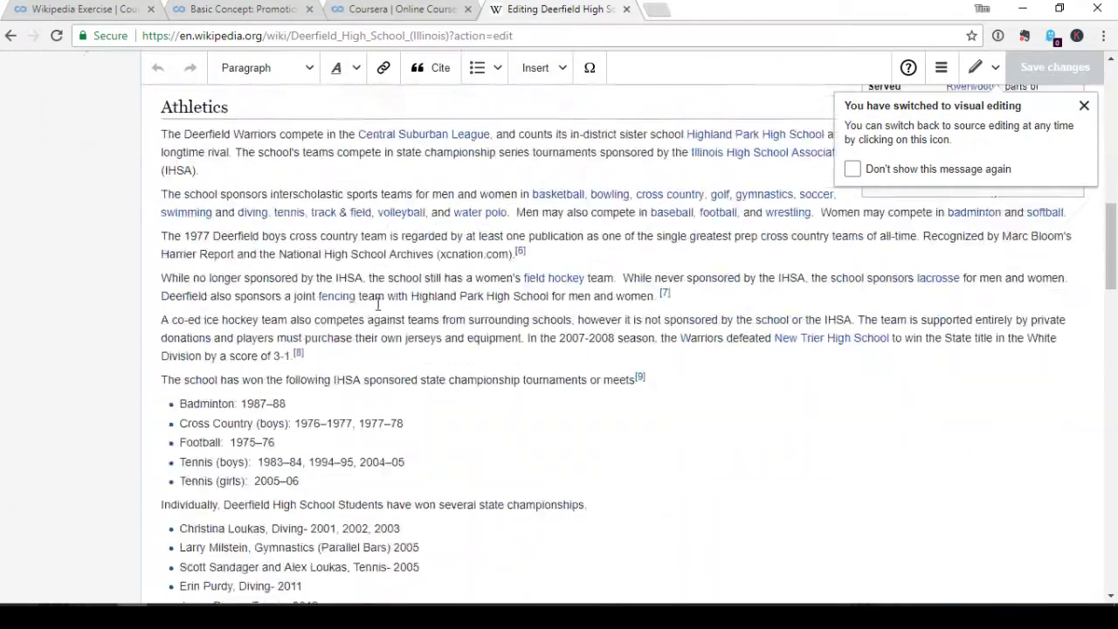
{"action": "scroll", "coordinate": [380, 303], "scroll_direction": "down", "scroll_amount": 20}
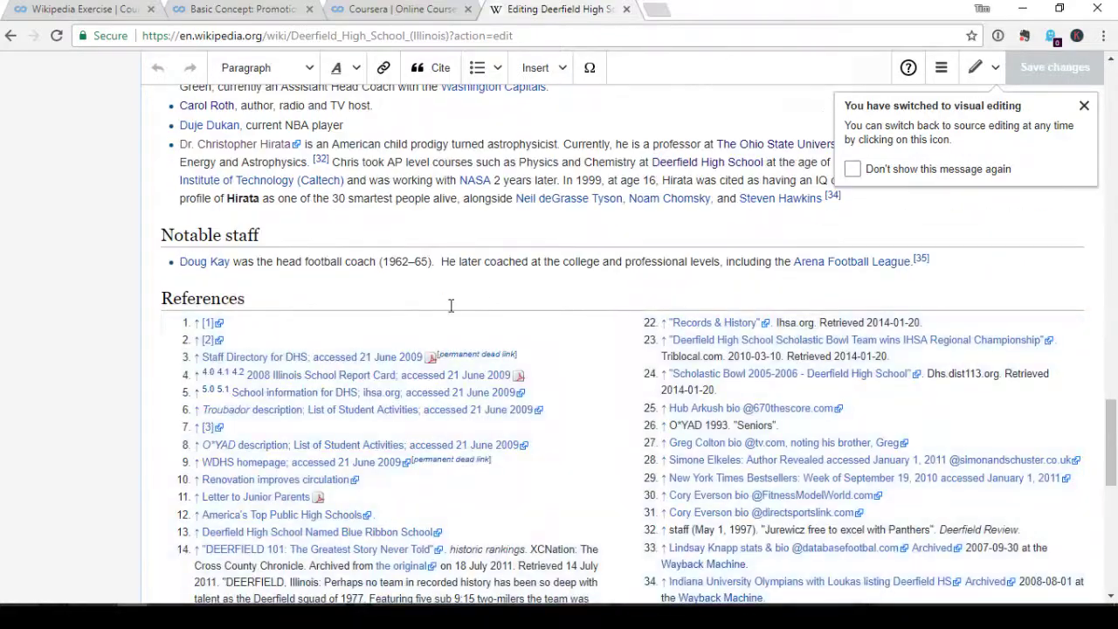
{"action": "scroll", "coordinate": [450, 305], "scroll_direction": "up", "scroll_amount": 2}
{"action": "left_click", "coordinate": [875, 360]}
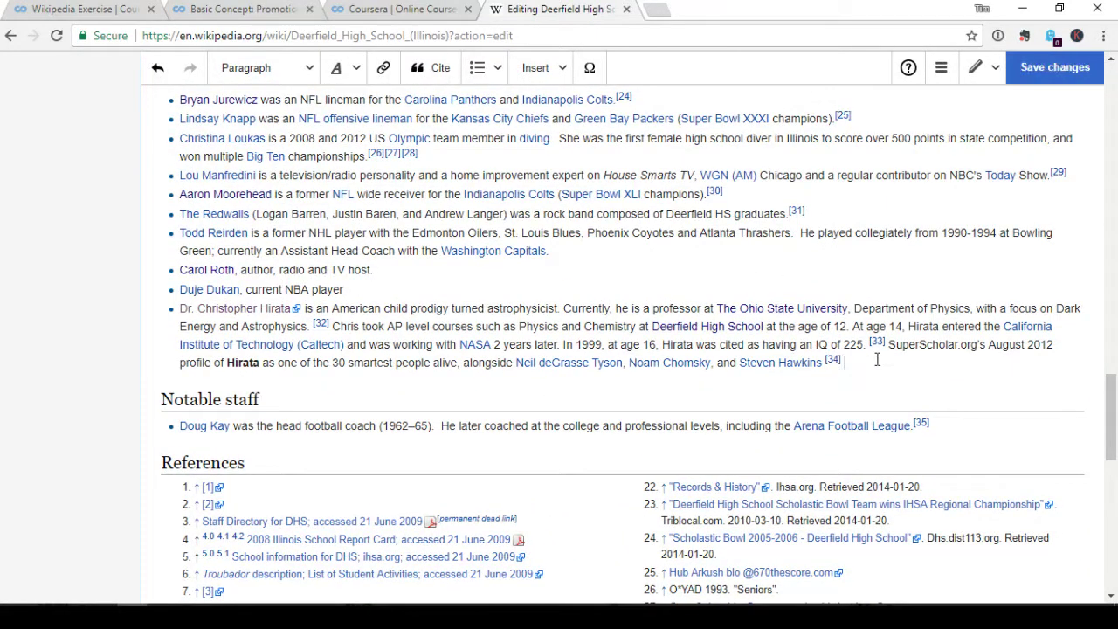
{"action": "type", "text": "This is another update."}
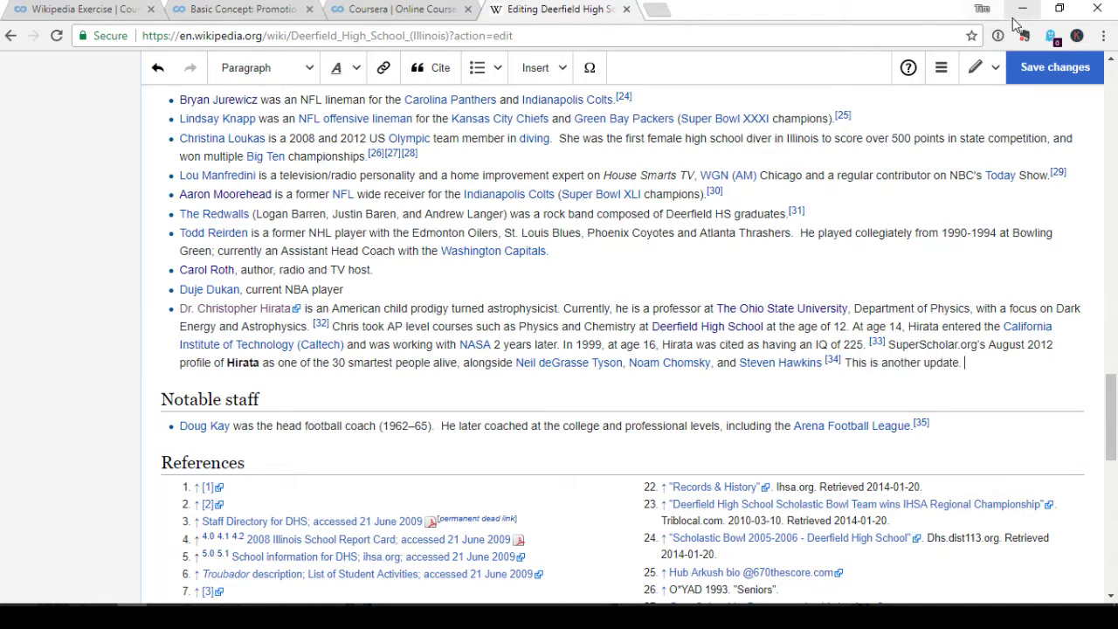
{"action": "left_click_drag", "start_coordinate": [963, 363], "coordinate": [846, 363]}
{"action": "key", "text": "BackSpace"}
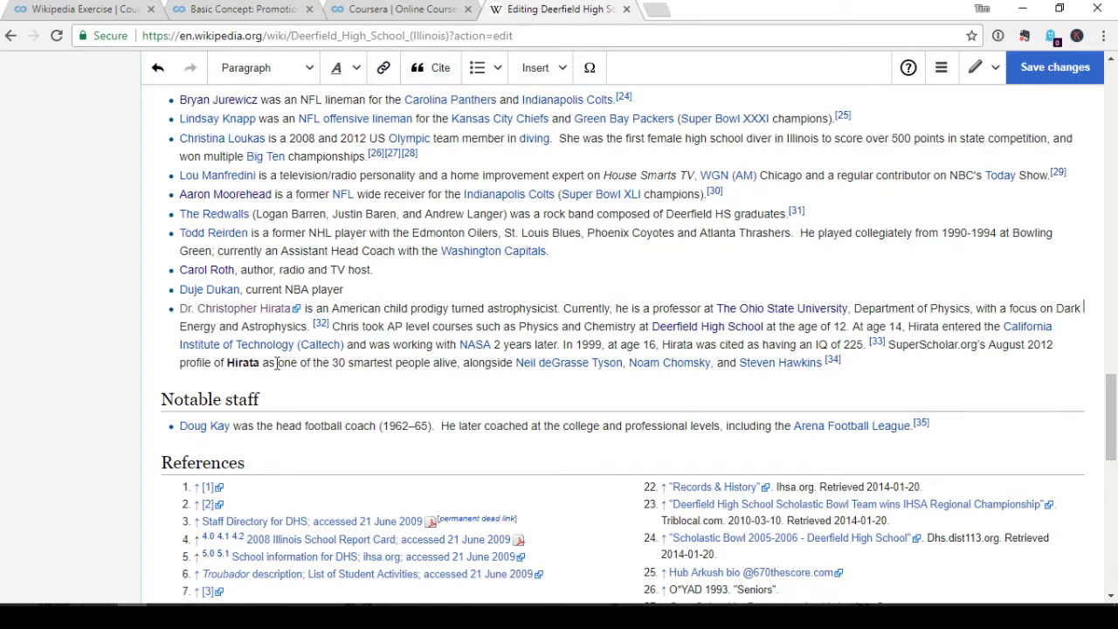
Try linking '30 smartest people alive' to Noam Chomsky via a 'noam' link search
{"action": "left_click_drag", "start_coordinate": [332, 361], "coordinate": [449, 361]}
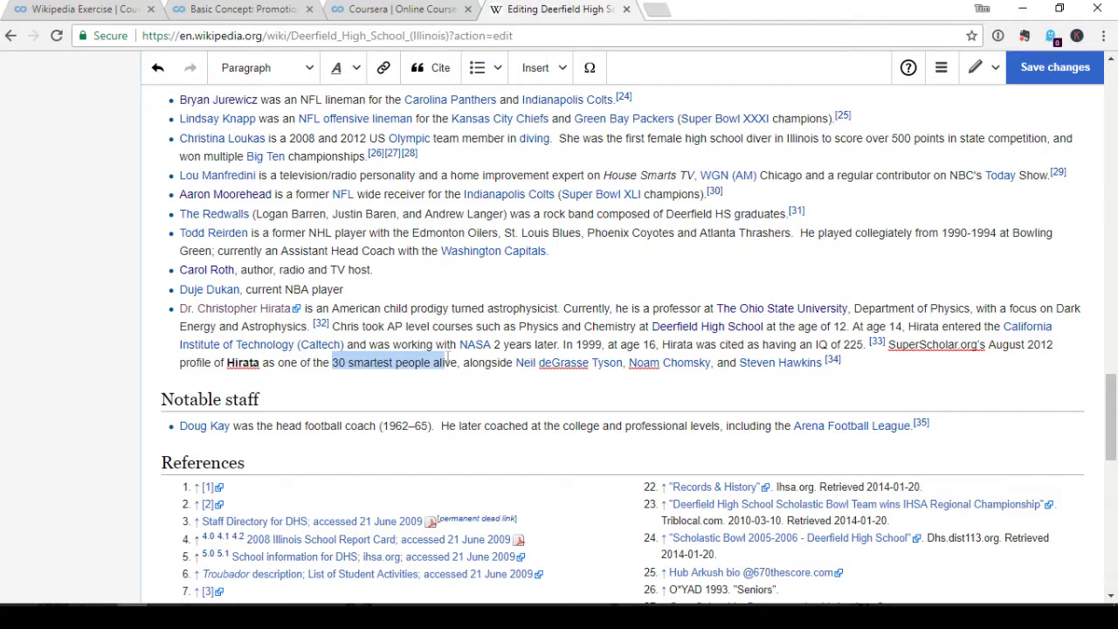
{"action": "left_click", "coordinate": [382, 67]}
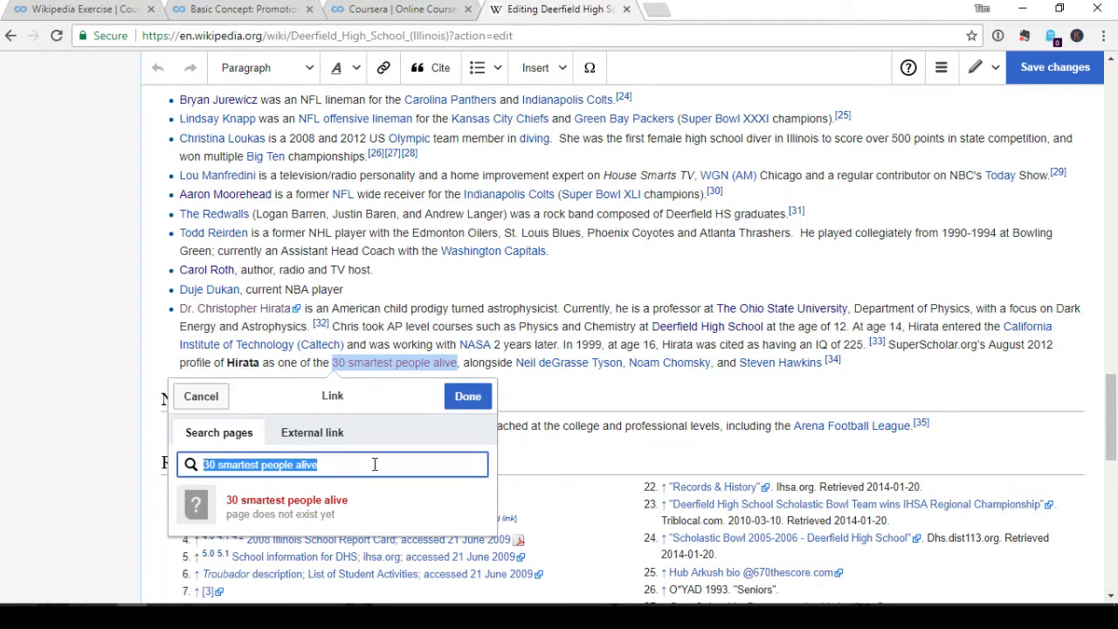
{"action": "type", "text": "ds"}
{"action": "key", "text": "BackSpace"}
{"action": "key", "text": "BackSpace"}
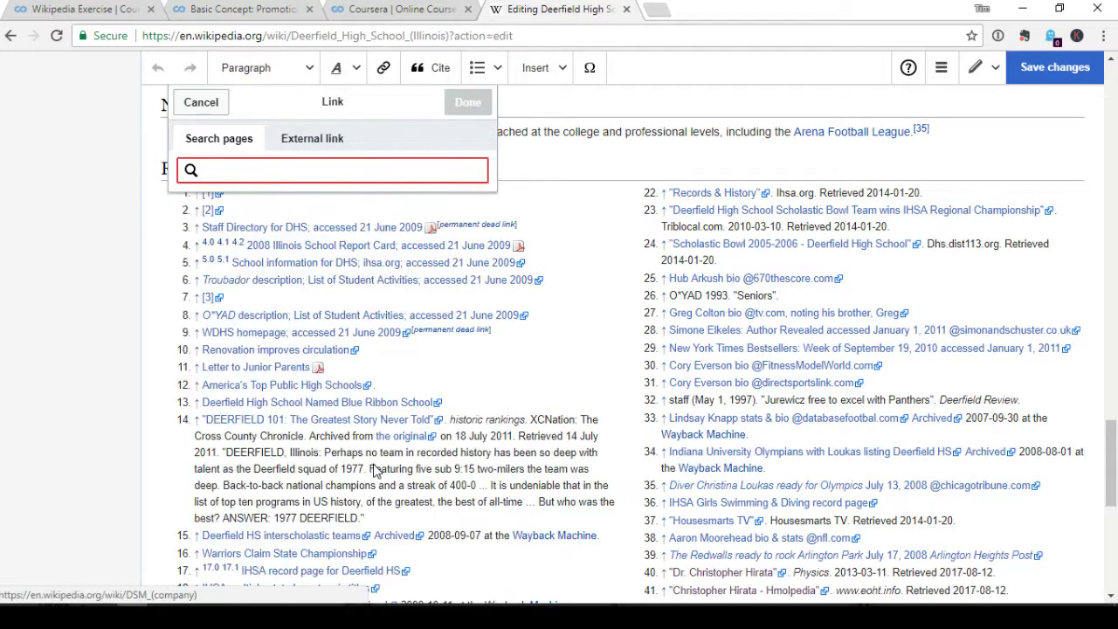
{"action": "type", "text": "noam"}
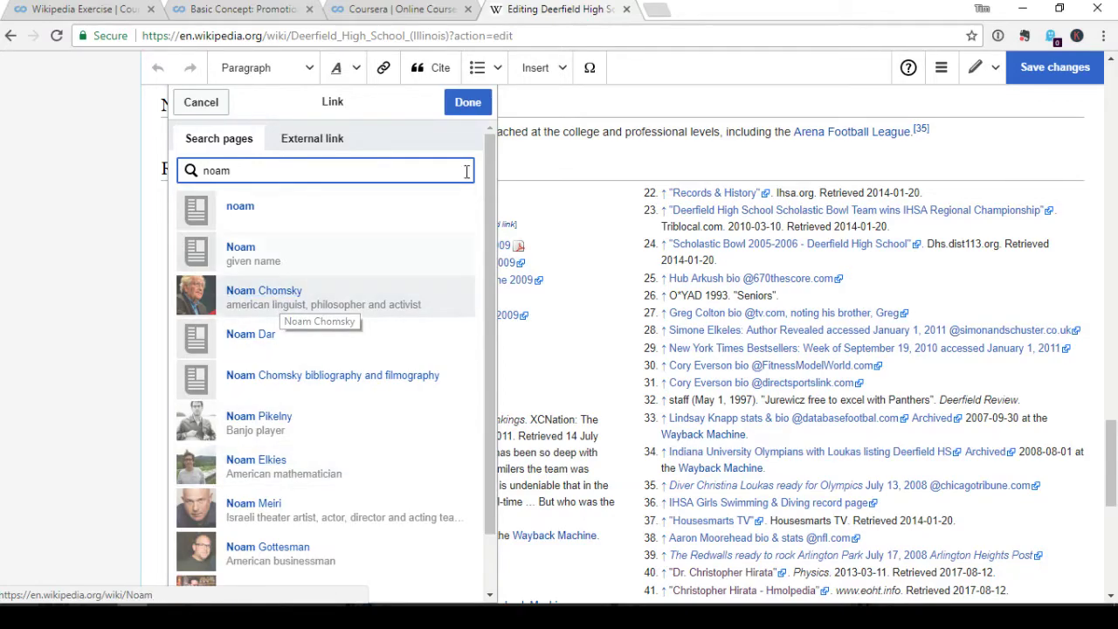
{"action": "left_click", "coordinate": [281, 300]}
{"action": "scroll", "coordinate": [461, 146], "scroll_direction": "up", "scroll_amount": 6}
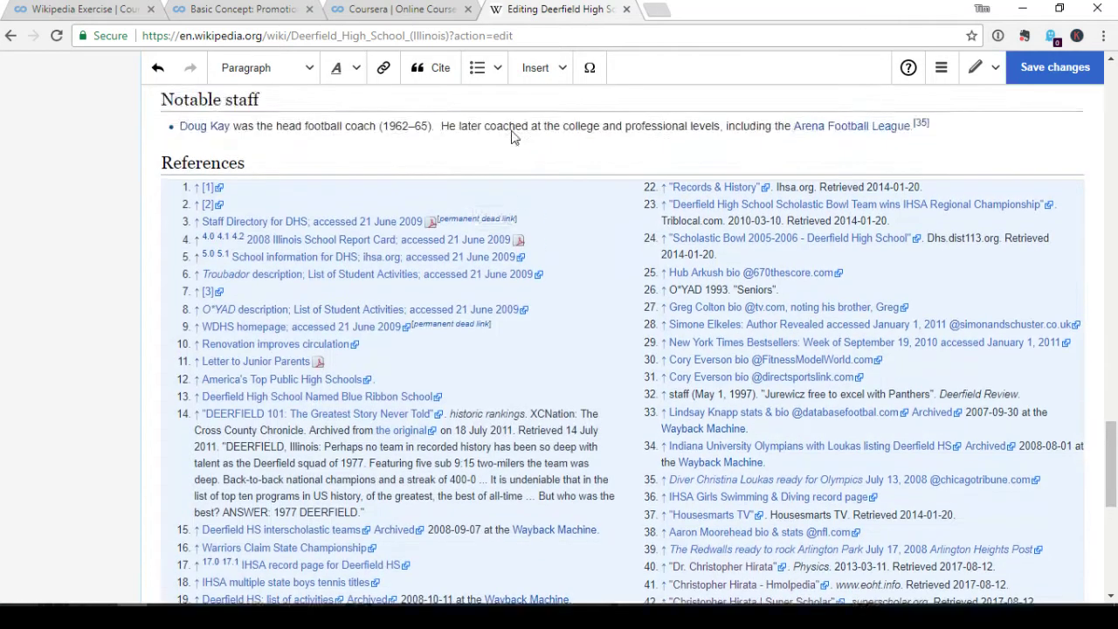
{"action": "left_click", "coordinate": [430, 69]}
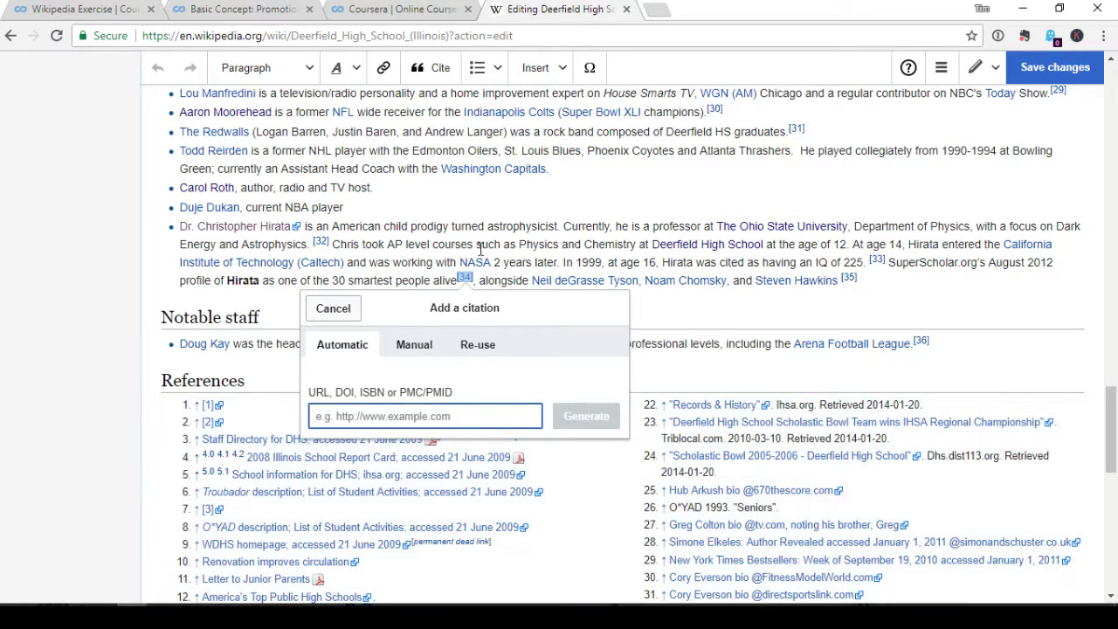
{"action": "left_click", "coordinate": [703, 311]}
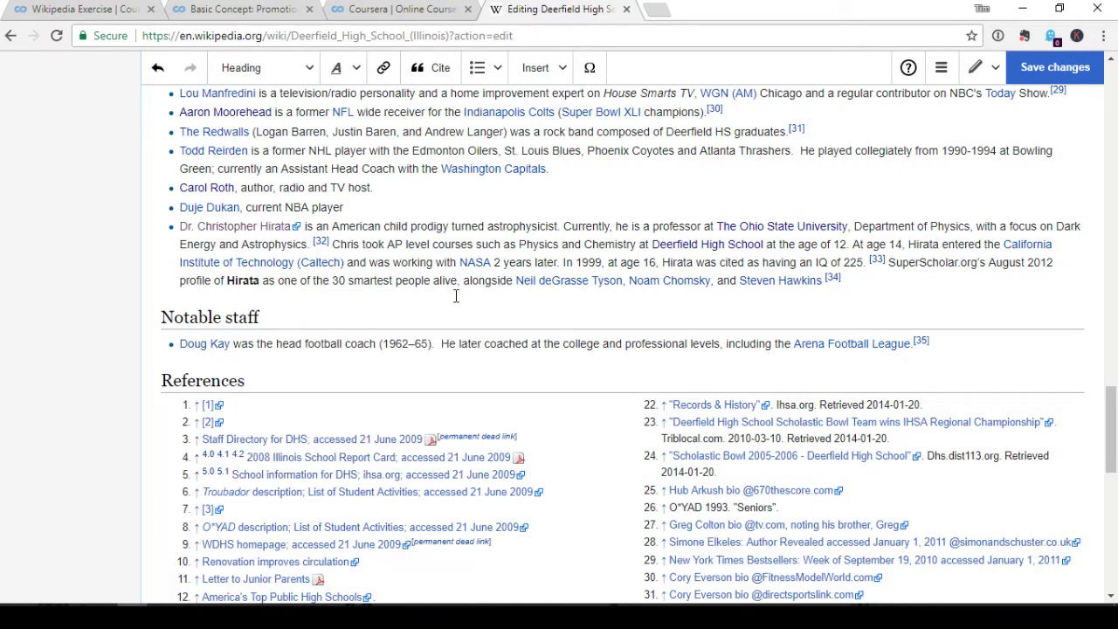
{"action": "scroll", "coordinate": [515, 325], "scroll_direction": "down", "scroll_amount": 3}
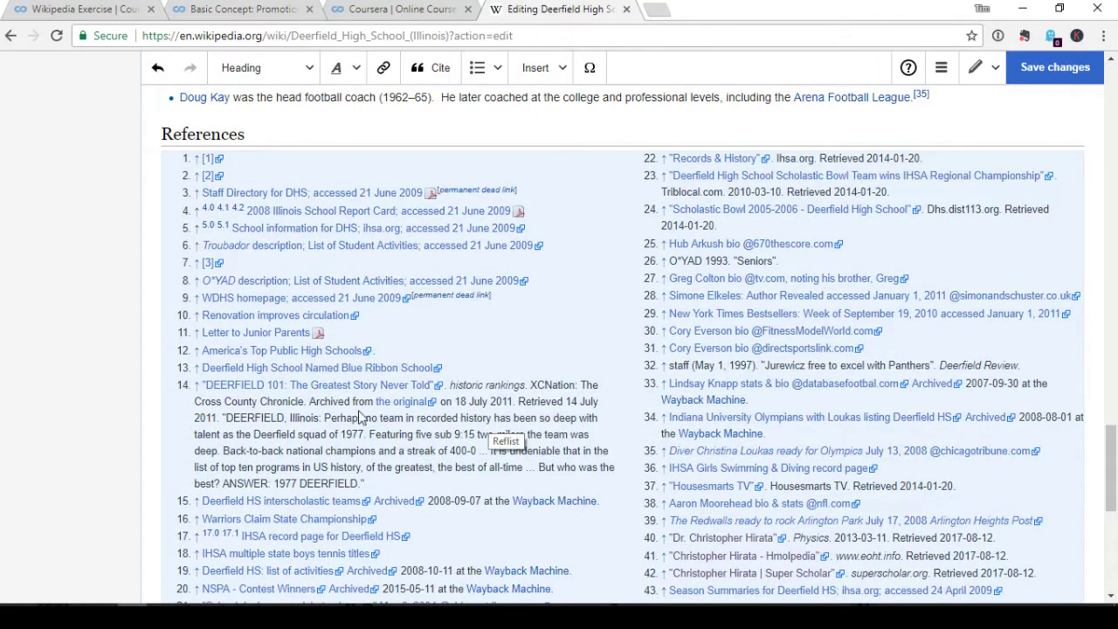
{"action": "scroll", "coordinate": [699, 391], "scroll_direction": "down", "scroll_amount": 3}
{"action": "scroll", "coordinate": [726, 367], "scroll_direction": "up", "scroll_amount": 6}
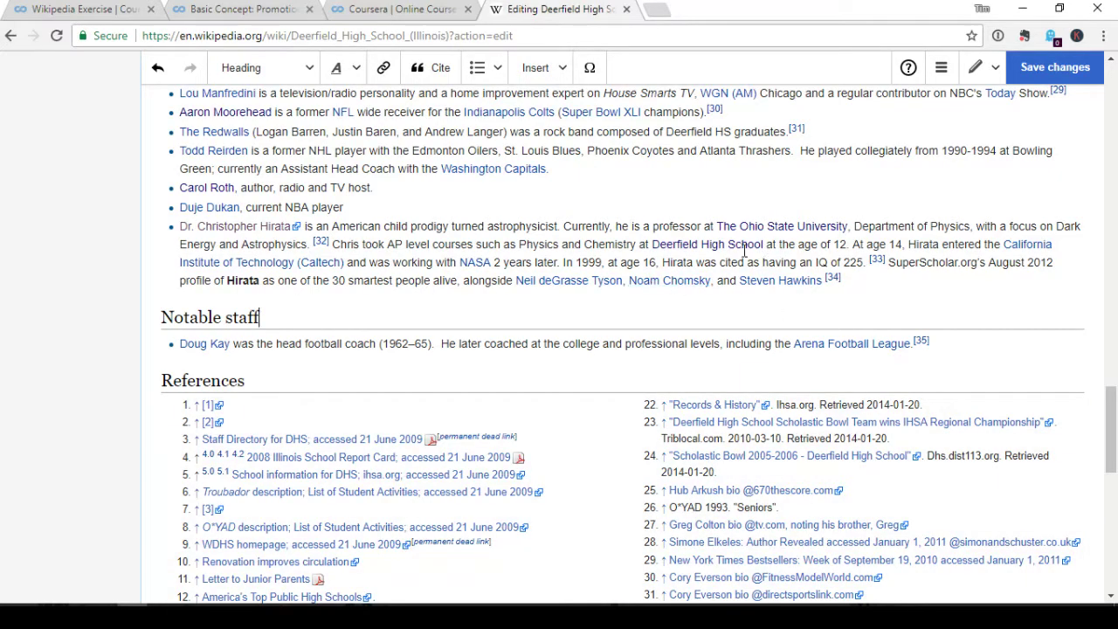
{"action": "scroll", "coordinate": [799, 219], "scroll_direction": "up", "scroll_amount": 20}
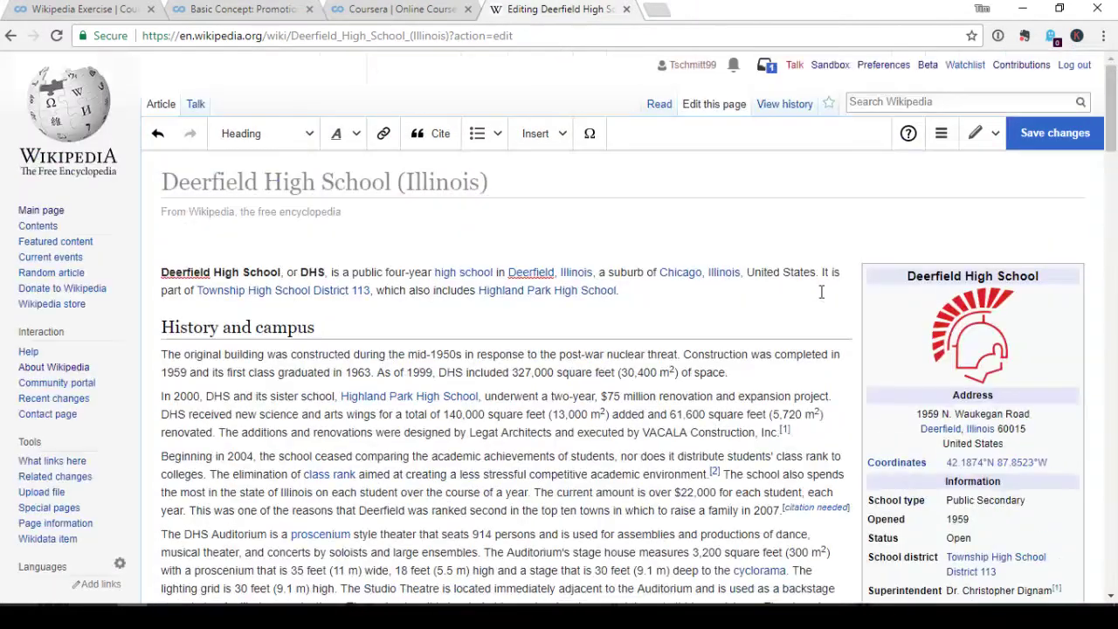